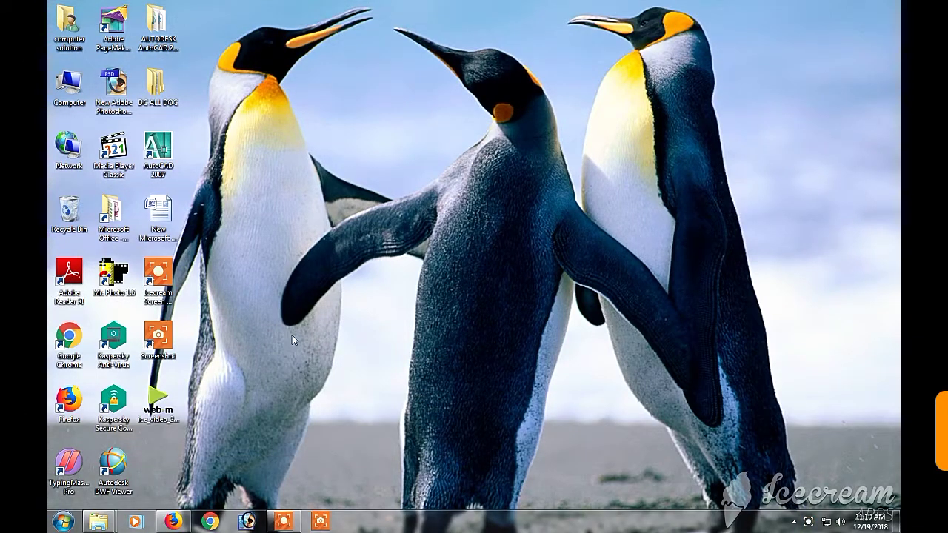
Step: Launch AutoCAD 2007 from its desktop shortcut, accepting the compatibility warning
{"action": "left_click", "coordinate": [169, 154]}
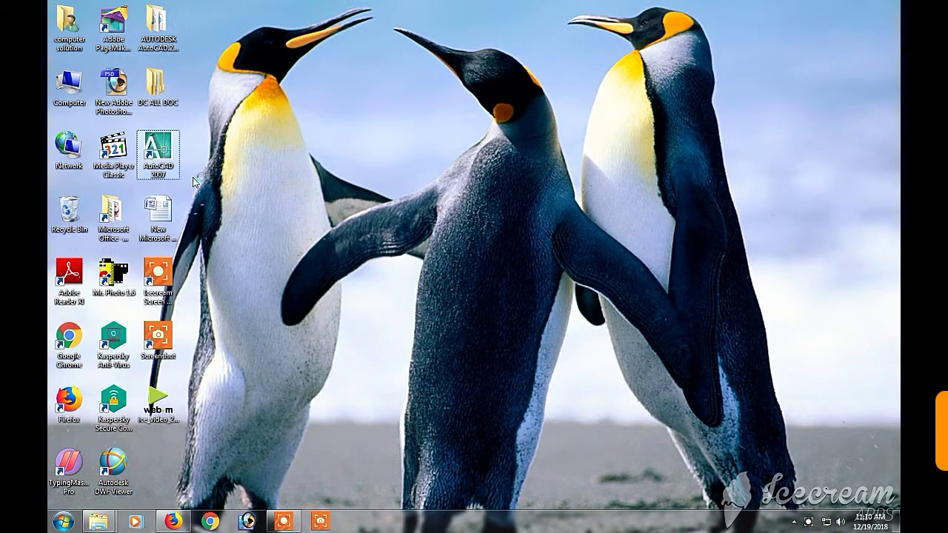
{"action": "left_click", "coordinate": [557, 296]}
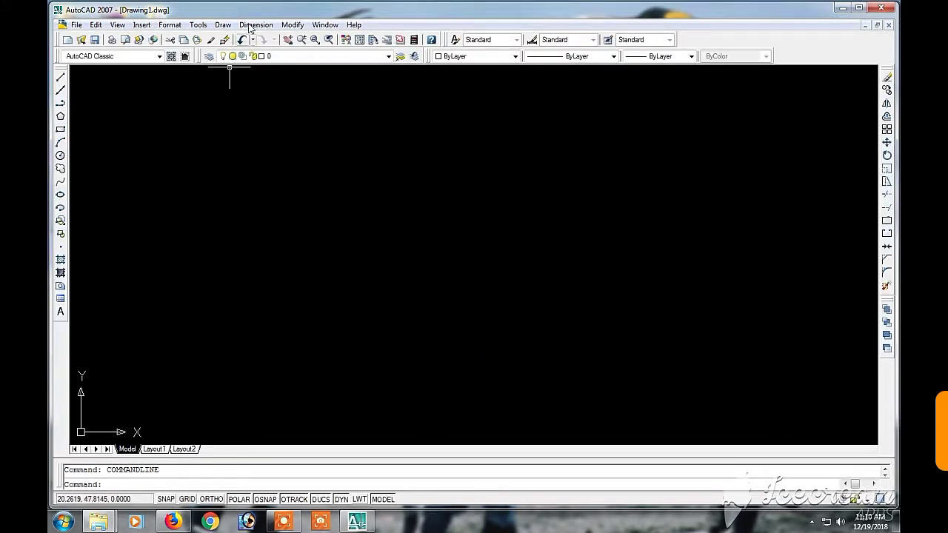
Step: Turn off the UCS icon's Origin display so it stays in the lower-left corner
{"action": "scroll", "coordinate": [286, 259], "scroll_direction": "down", "scroll_amount": 2}
{"action": "scroll", "coordinate": [254, 298], "scroll_direction": "up", "scroll_amount": 1}
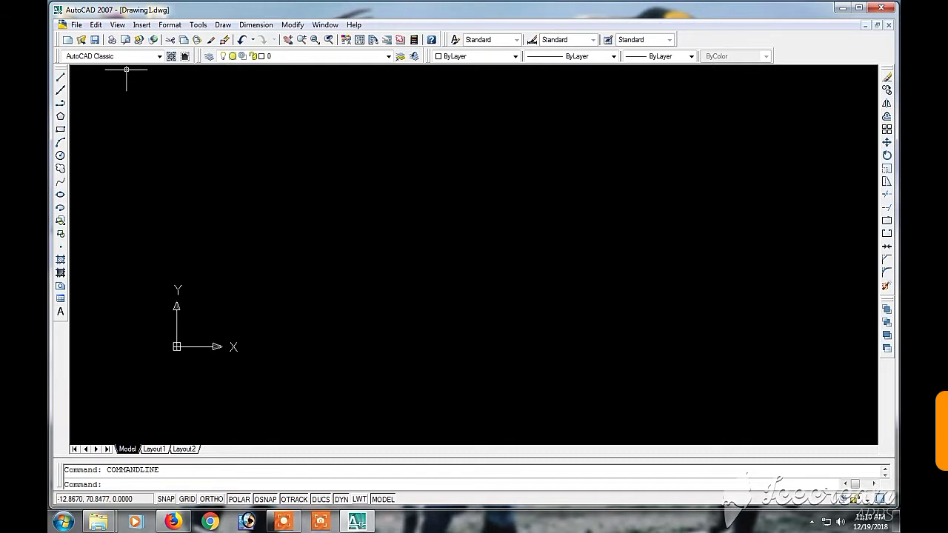
{"action": "left_click", "coordinate": [117, 25]}
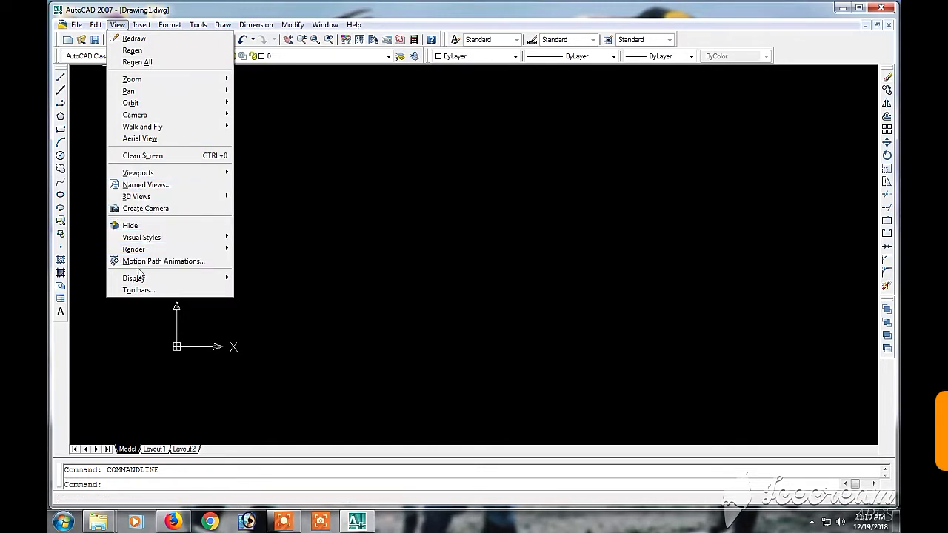
{"action": "mouse_move", "coordinate": [261, 277]}
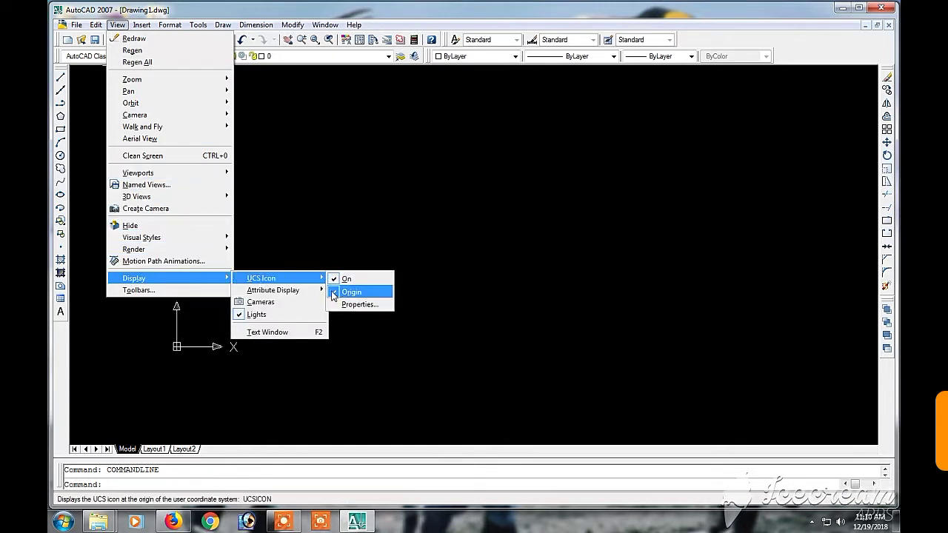
{"action": "left_click", "coordinate": [337, 297]}
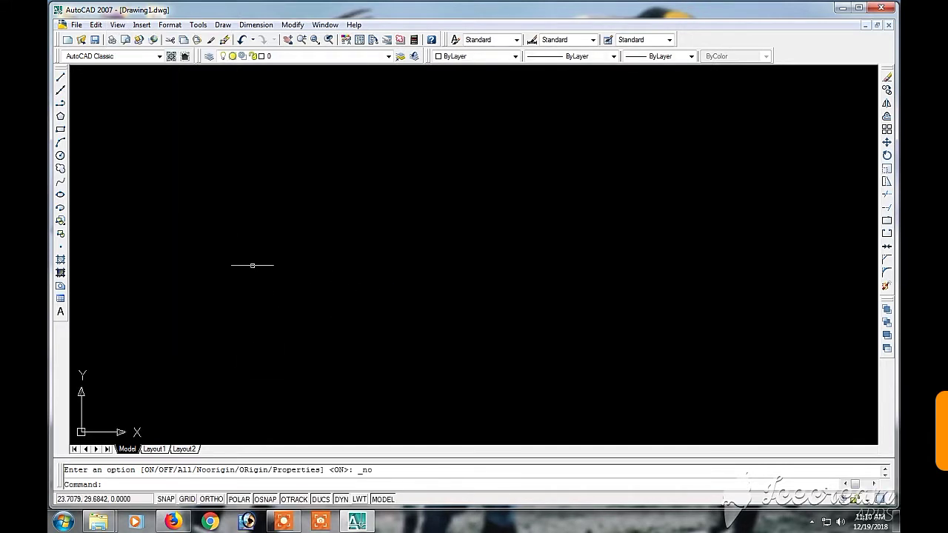
{"action": "left_click", "coordinate": [172, 27]}
Step: In Drawing Units, set length type to Engineering with 0'-0" precision
{"action": "left_click", "coordinate": [182, 191]}
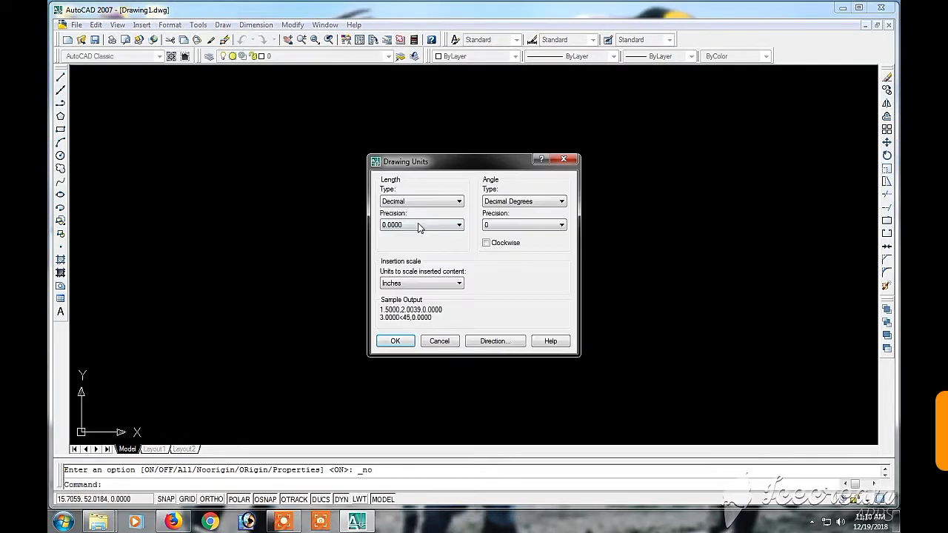
{"action": "left_click", "coordinate": [459, 202]}
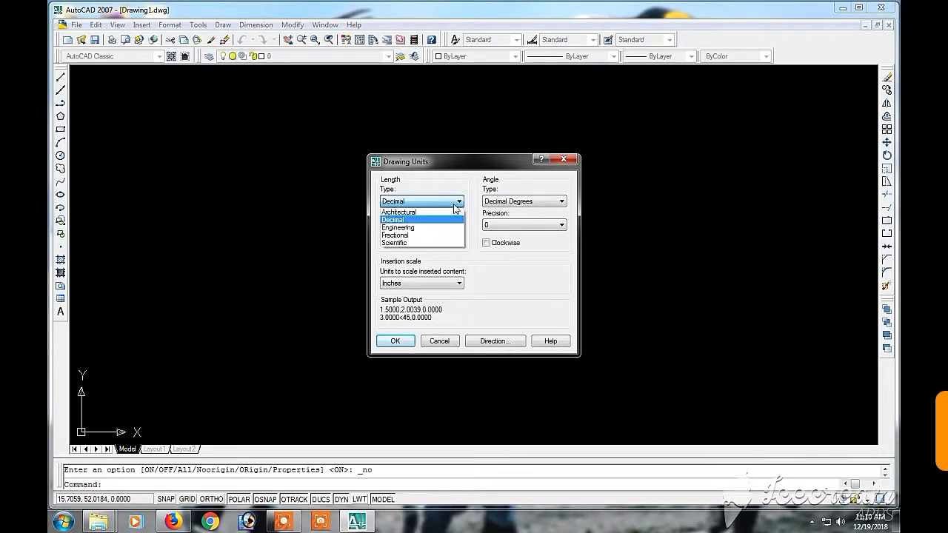
{"action": "left_click", "coordinate": [448, 227]}
{"action": "left_click", "coordinate": [444, 225]}
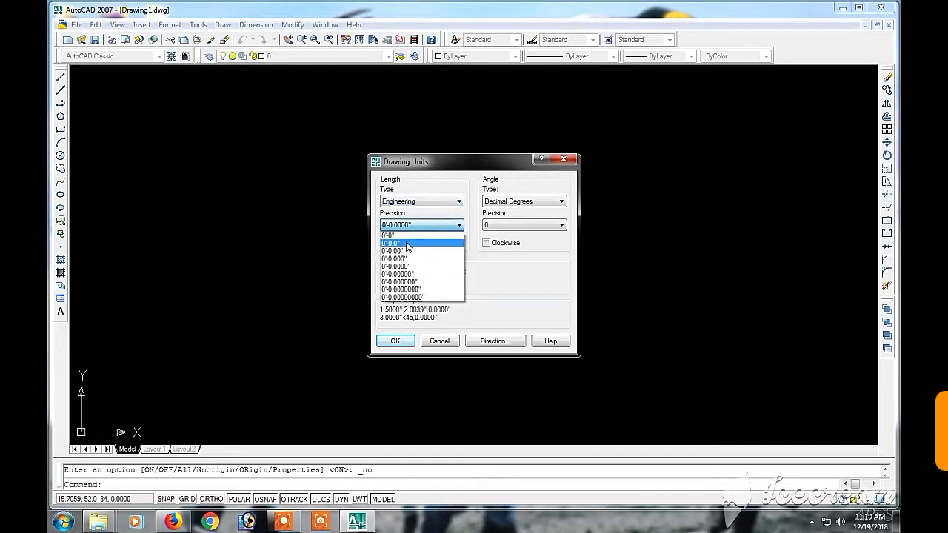
{"action": "left_click", "coordinate": [404, 235]}
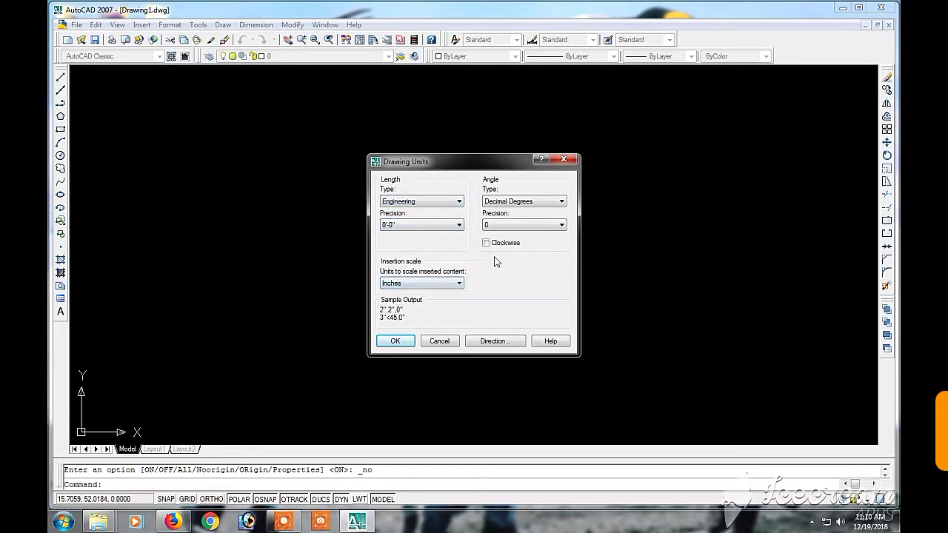
{"action": "left_click", "coordinate": [394, 339]}
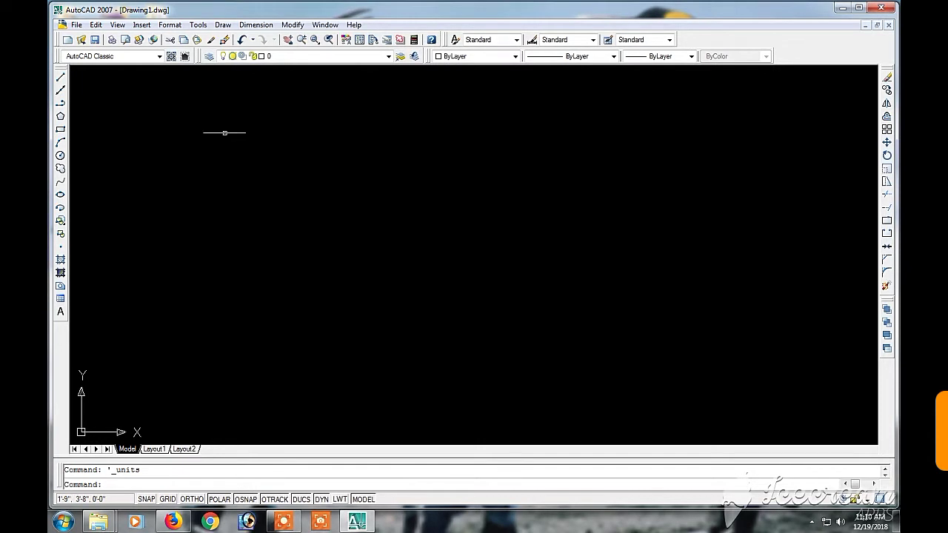
{"action": "left_click", "coordinate": [255, 24]}
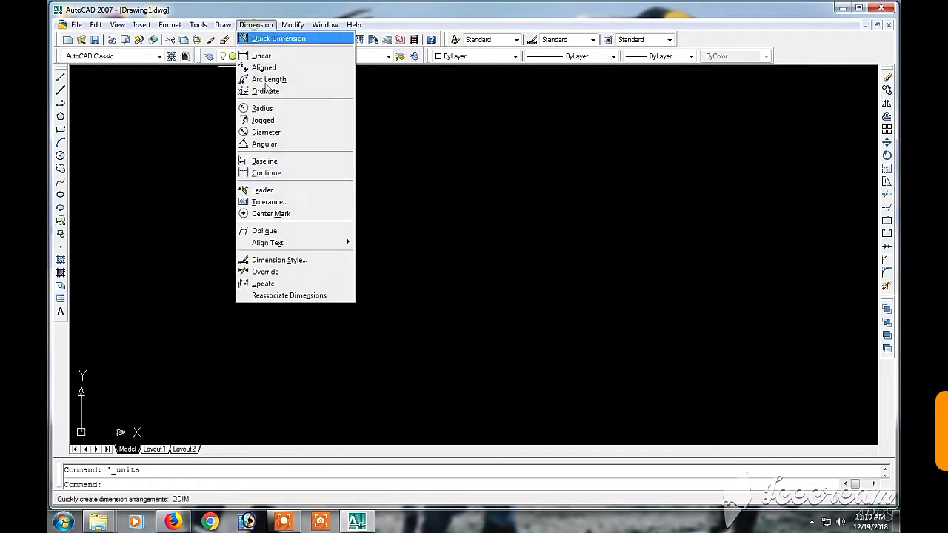
Step: Create a new dimension style named 'Ankit' starting from Standard
{"action": "left_click", "coordinate": [269, 263]}
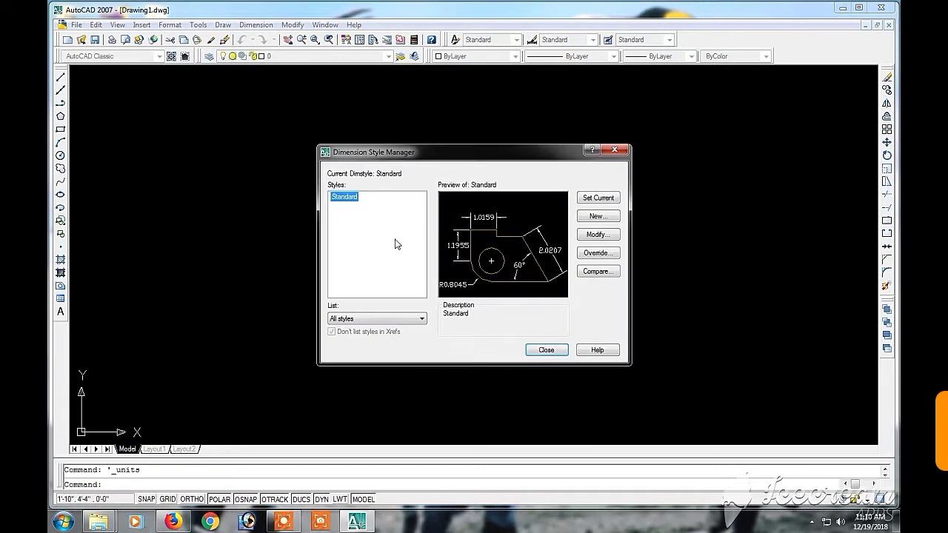
{"action": "left_click", "coordinate": [600, 222]}
{"action": "key", "text": "BackSpace"}
{"action": "type", "text": "Ankit"}
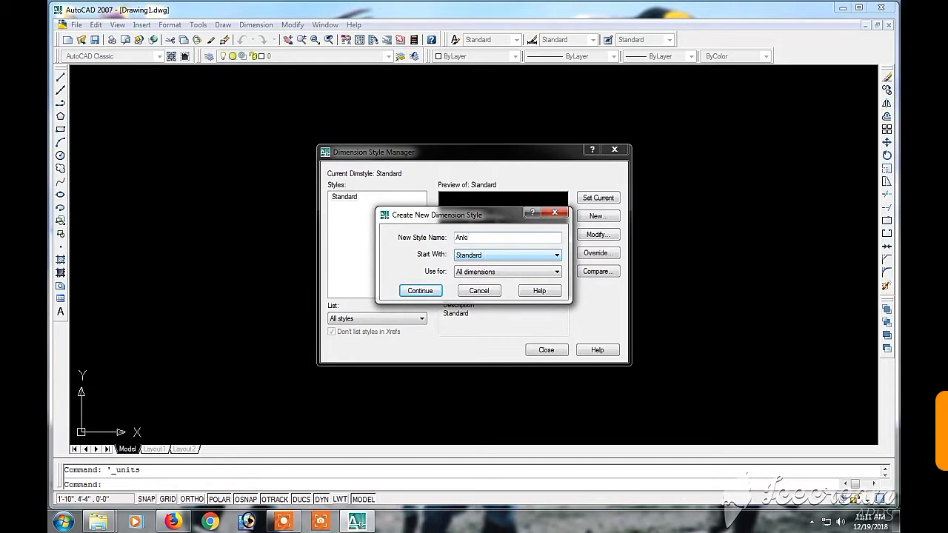
{"action": "left_click", "coordinate": [420, 291]}
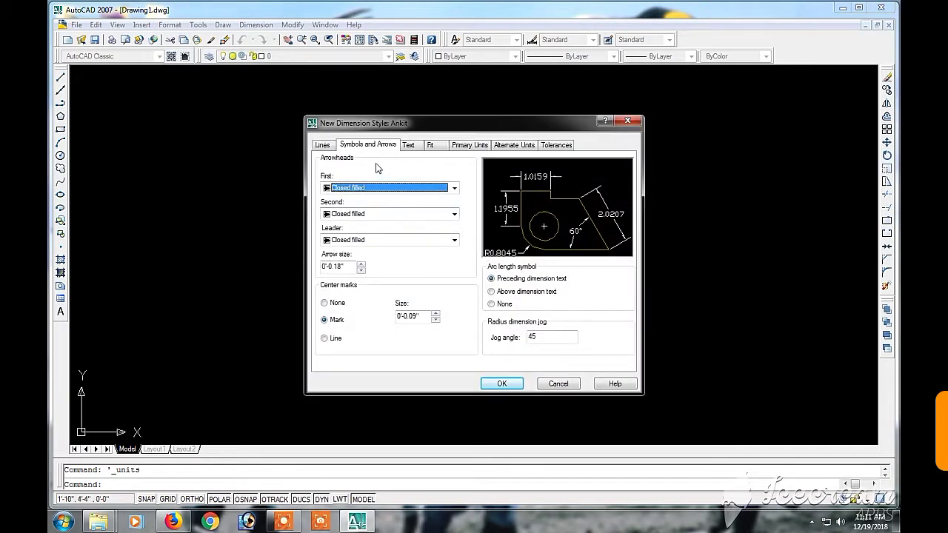
Step: Set Ankit's first, second and leader arrowheads to Architectural tick
{"action": "left_click", "coordinate": [328, 144]}
{"action": "left_click", "coordinate": [417, 149]}
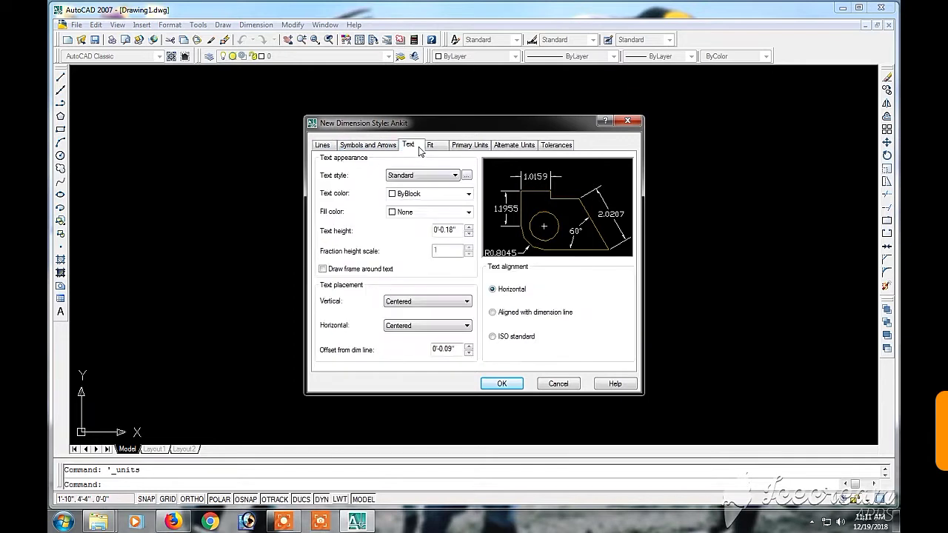
{"action": "left_click", "coordinate": [371, 147]}
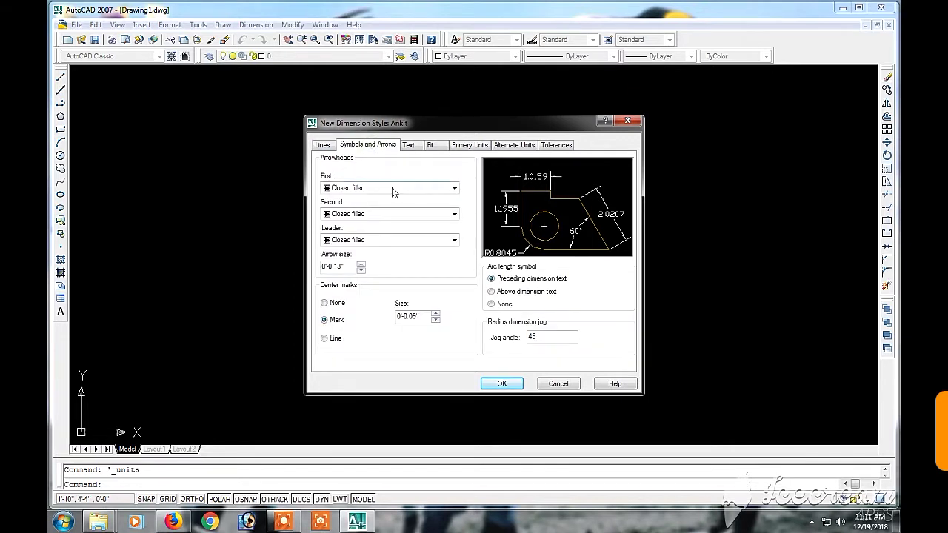
{"action": "left_click", "coordinate": [434, 189]}
{"action": "left_click", "coordinate": [404, 237]}
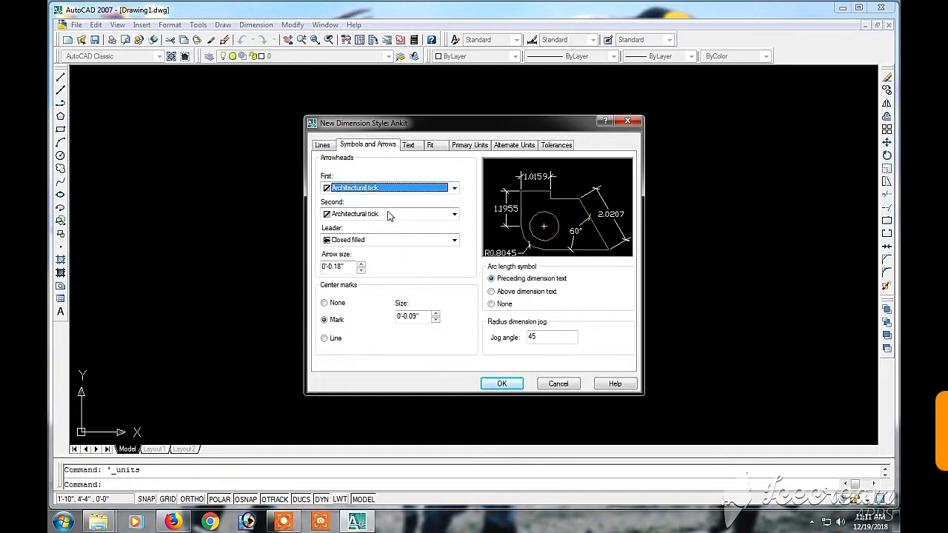
{"action": "left_click", "coordinate": [390, 240]}
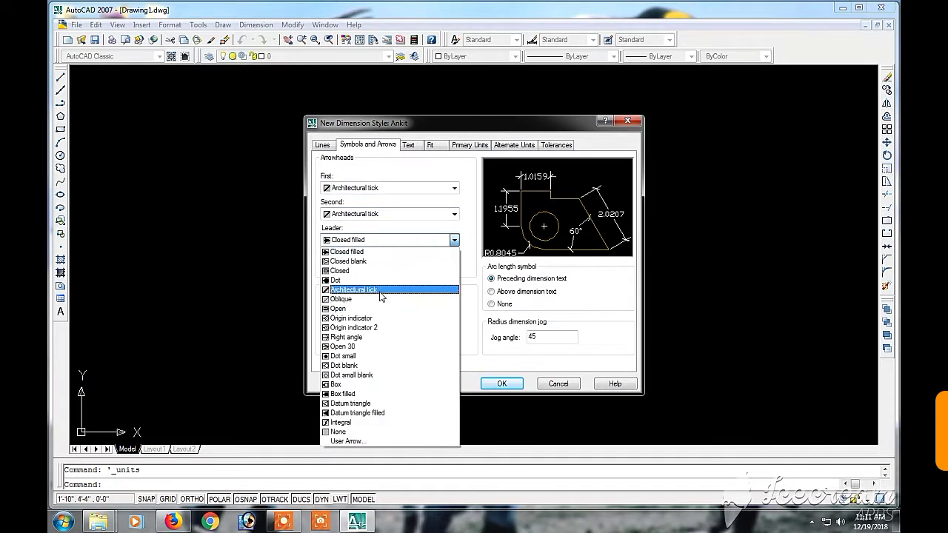
{"action": "left_click", "coordinate": [380, 291]}
{"action": "left_click", "coordinate": [408, 146]}
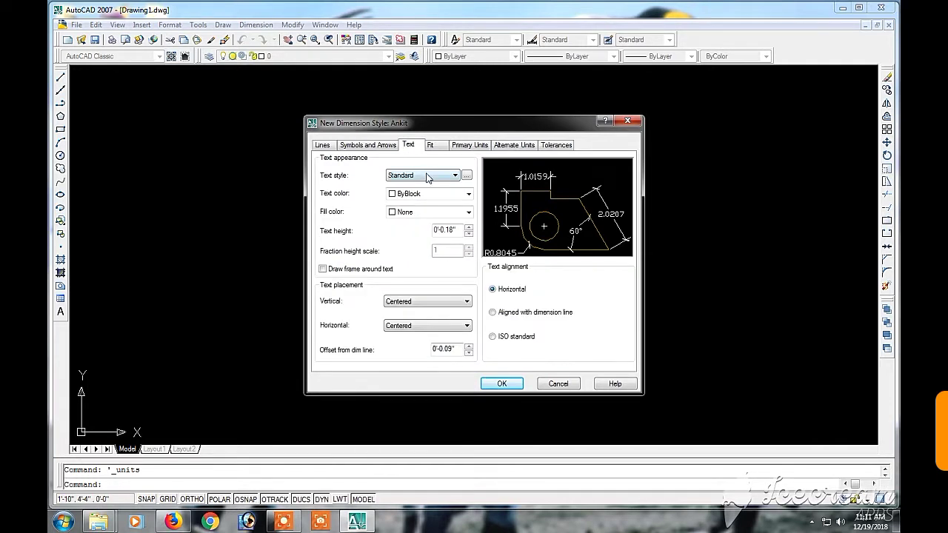
Step: Set Ankit's text height to 1'-3" and align the text with the dimension line
{"action": "left_click", "coordinate": [468, 228]}
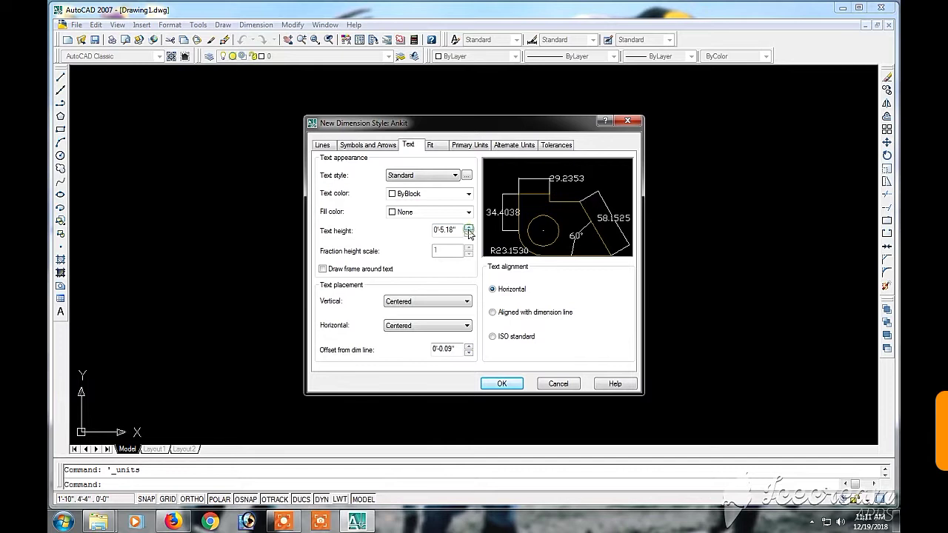
{"action": "left_click", "coordinate": [468, 234]}
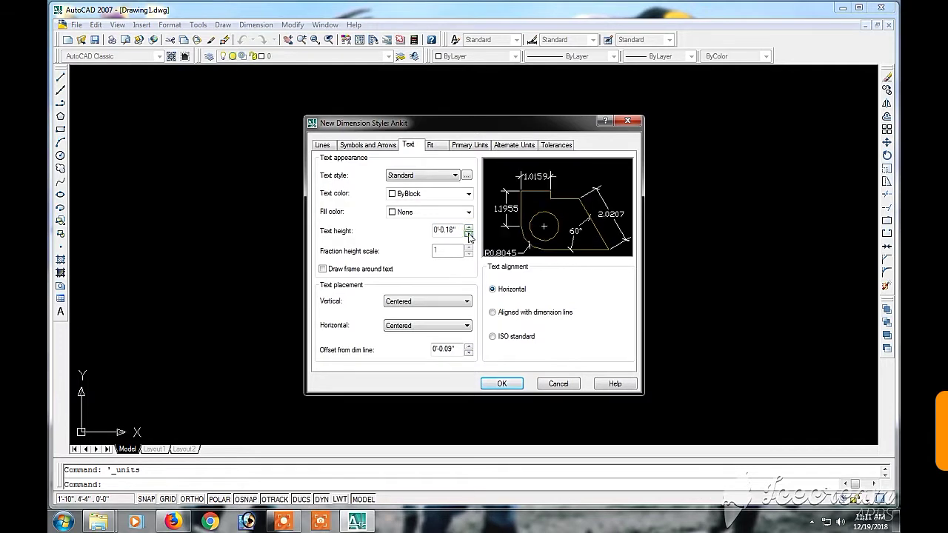
{"action": "left_click", "coordinate": [493, 313]}
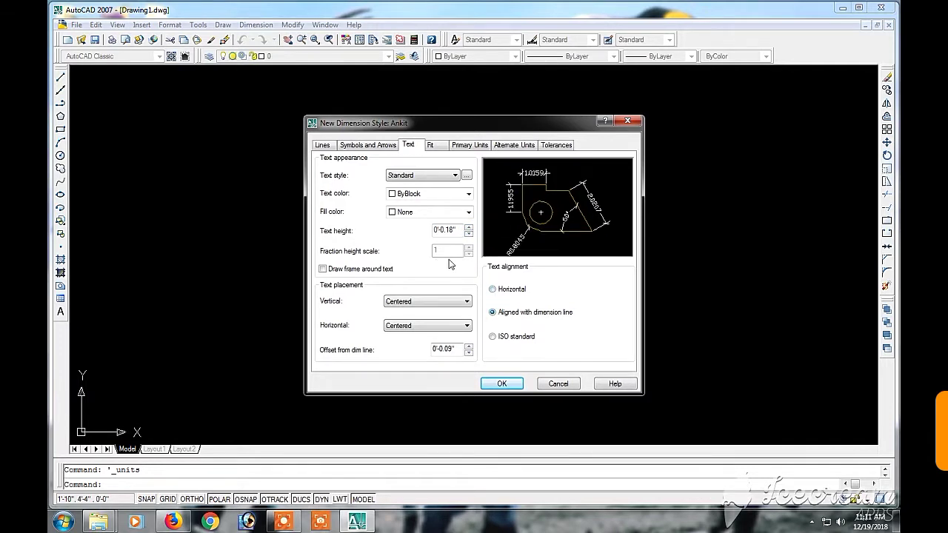
{"action": "left_click", "coordinate": [468, 235]}
{"action": "left_click", "coordinate": [468, 229]}
{"action": "left_click", "coordinate": [469, 228]}
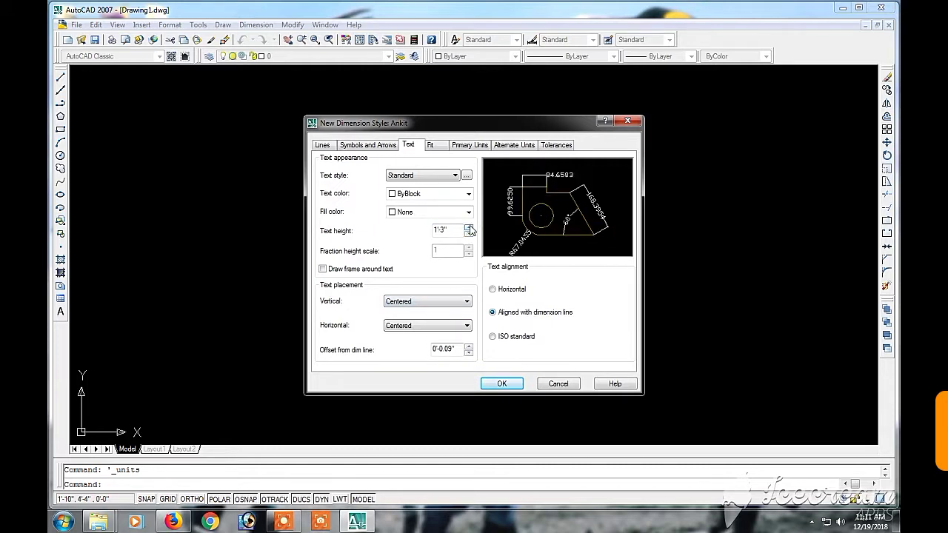
{"action": "left_click", "coordinate": [469, 229]}
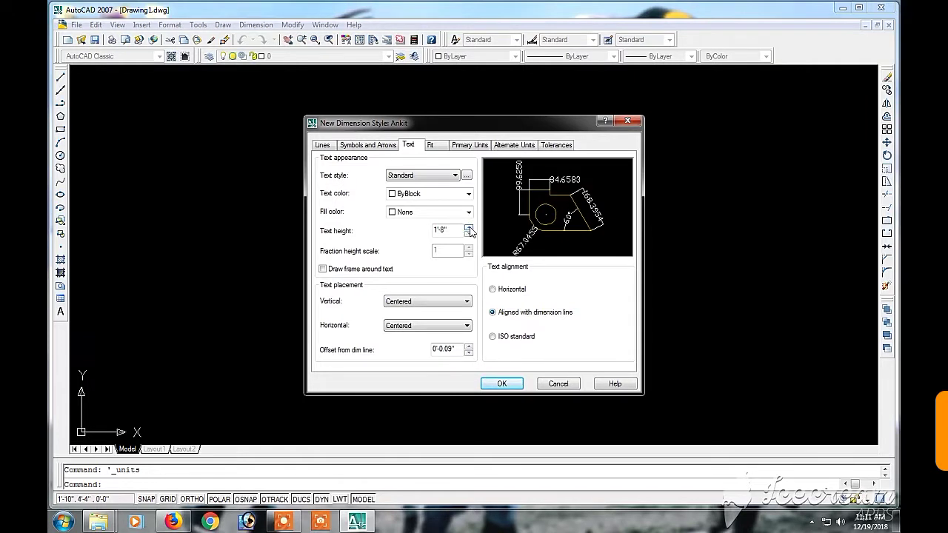
{"action": "left_click", "coordinate": [469, 233]}
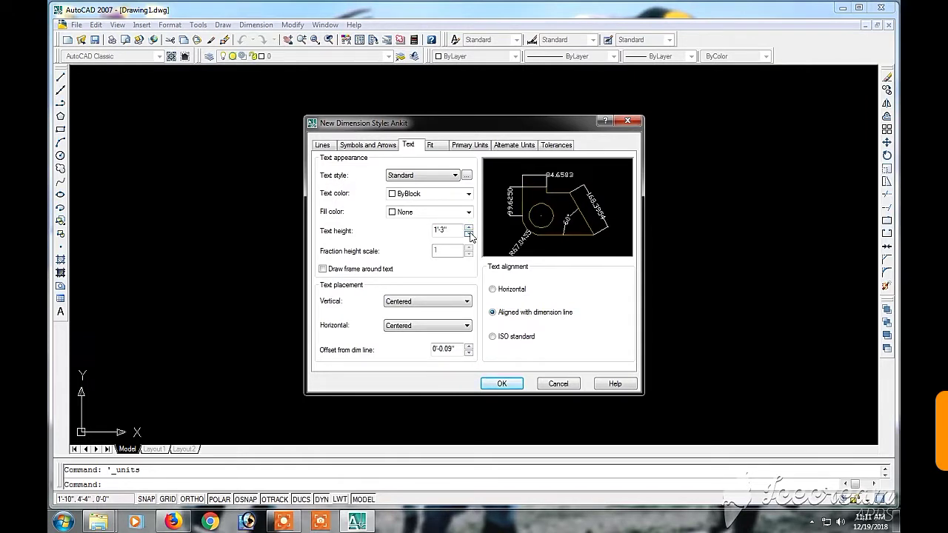
{"action": "left_click", "coordinate": [493, 289]}
{"action": "left_click", "coordinate": [493, 289]}
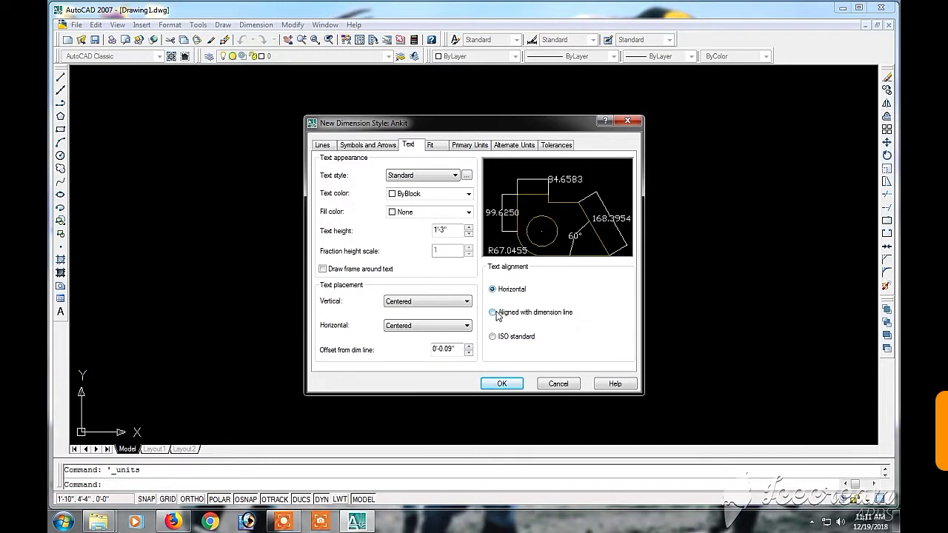
{"action": "left_click", "coordinate": [493, 313]}
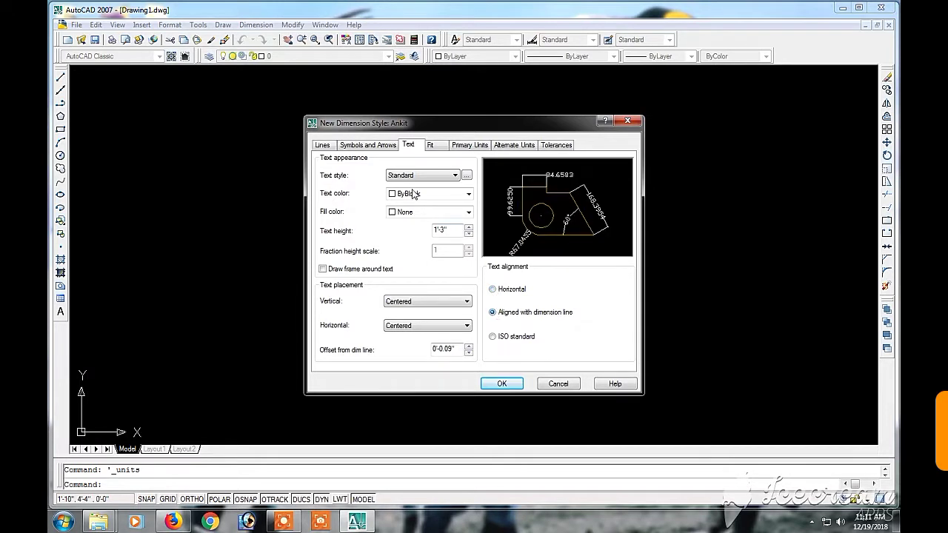
Step: Set Ankit's primary unit format to Engineering with 0'-0" precision
{"action": "left_click", "coordinate": [430, 147]}
{"action": "left_click", "coordinate": [462, 147]}
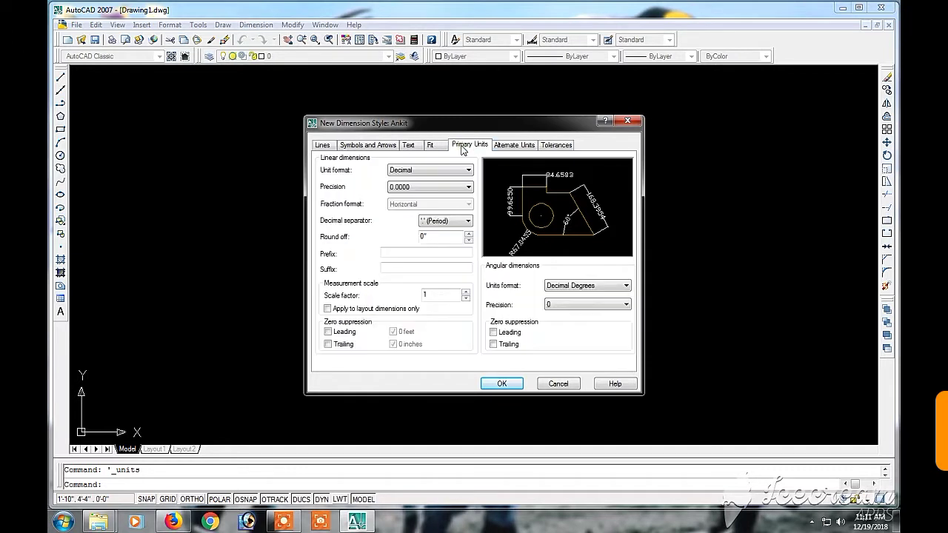
{"action": "left_click", "coordinate": [425, 174]}
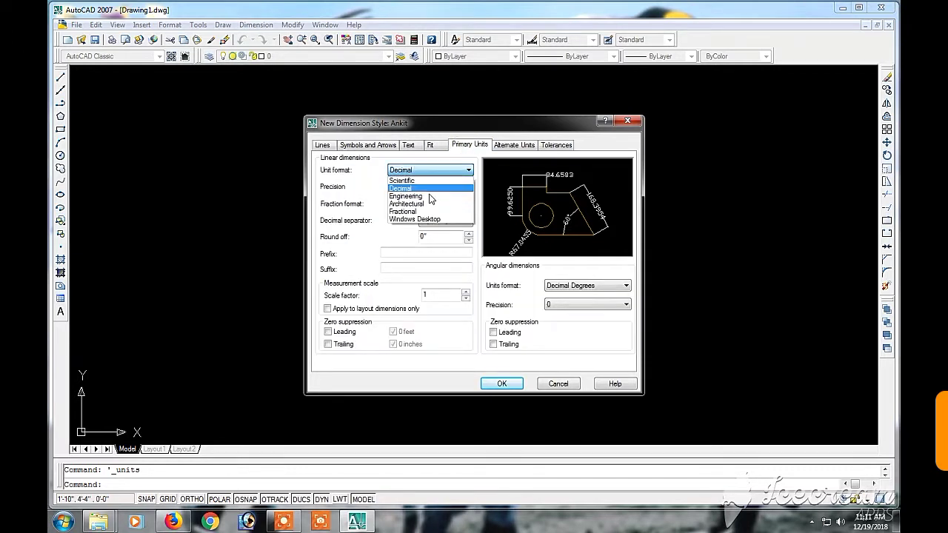
{"action": "left_click", "coordinate": [434, 194]}
{"action": "left_click", "coordinate": [434, 187]}
{"action": "left_click", "coordinate": [427, 195]}
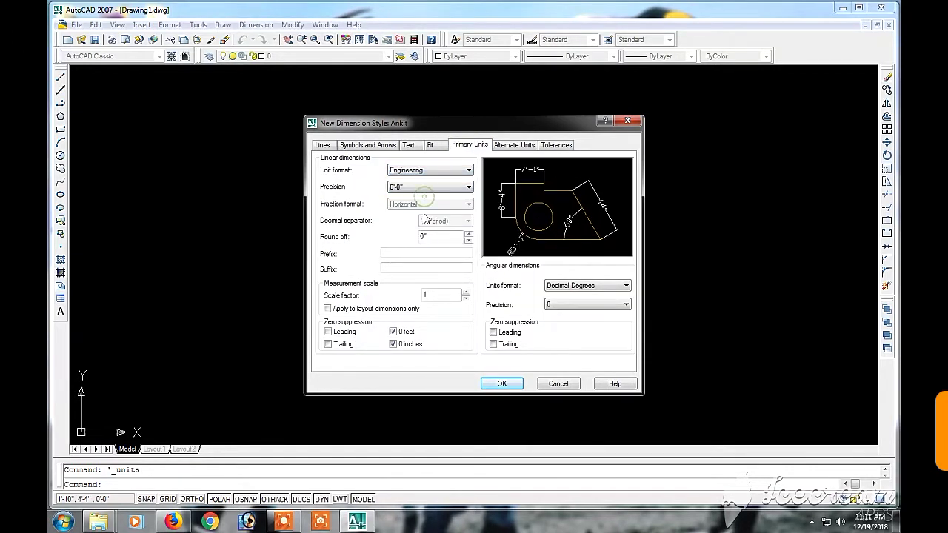
Step: Set the Ankit style's measurement scale factor to 11
{"action": "left_click", "coordinate": [466, 292]}
{"action": "left_click", "coordinate": [465, 292]}
{"action": "left_click", "coordinate": [466, 292]}
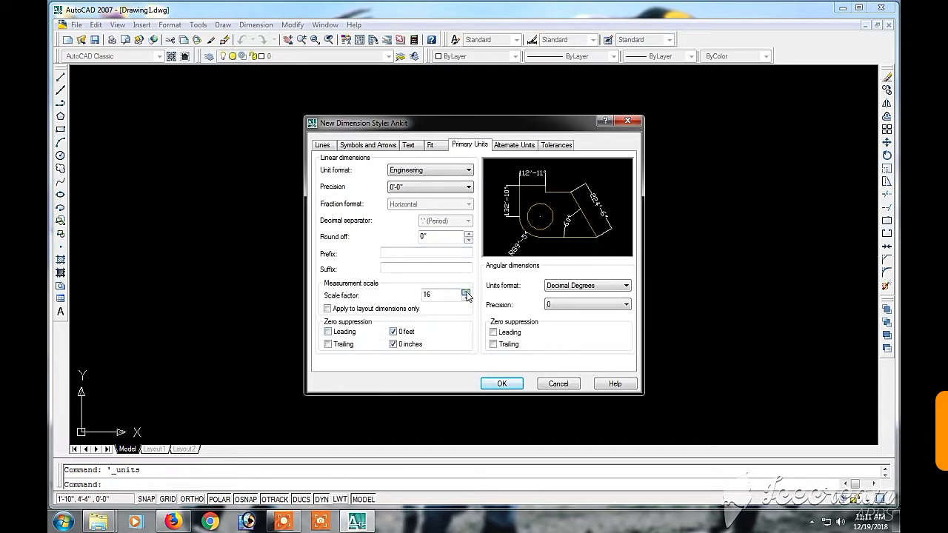
{"action": "left_click", "coordinate": [465, 299]}
{"action": "left_click", "coordinate": [466, 298]}
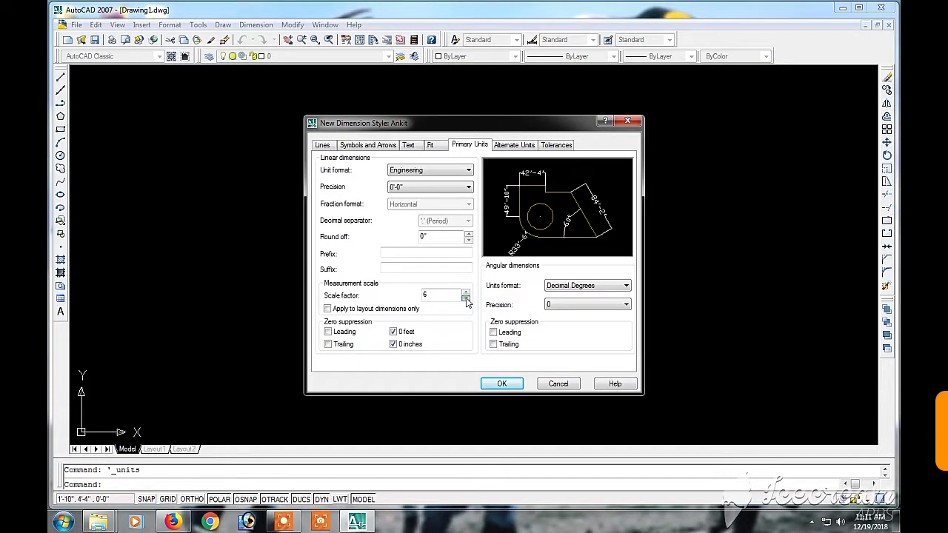
{"action": "left_click", "coordinate": [466, 292]}
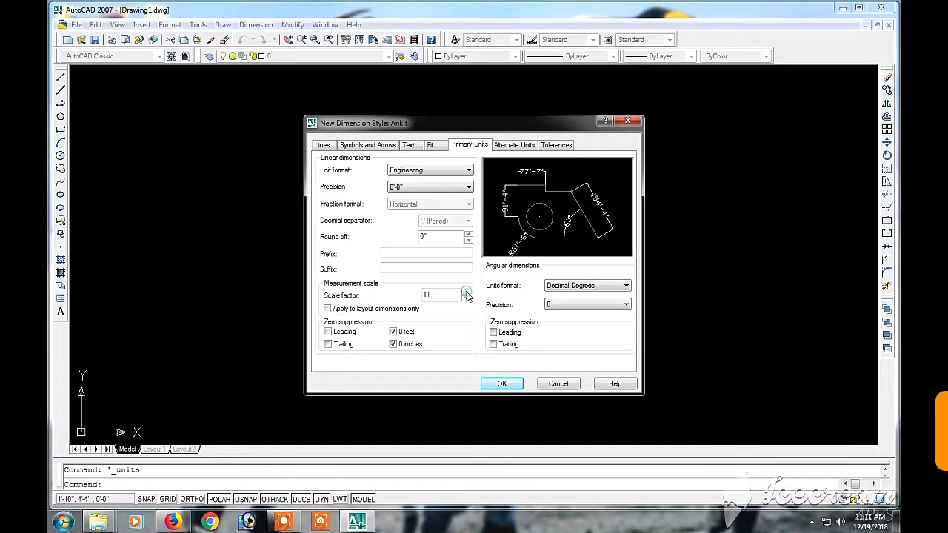
{"action": "left_click", "coordinate": [516, 145]}
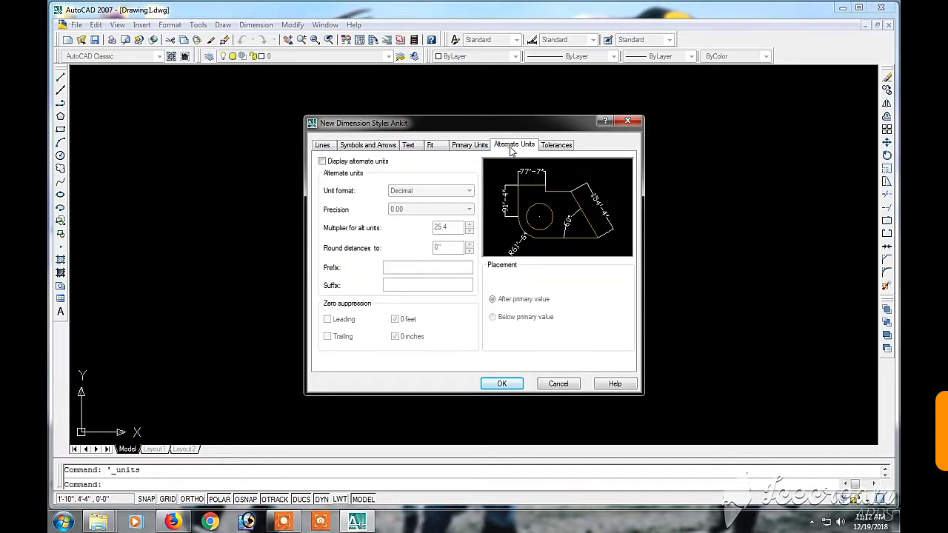
Step: Extend extension lines 10" beyond dimension lines with a 2'-6" offset from origin
{"action": "left_click", "coordinate": [324, 145]}
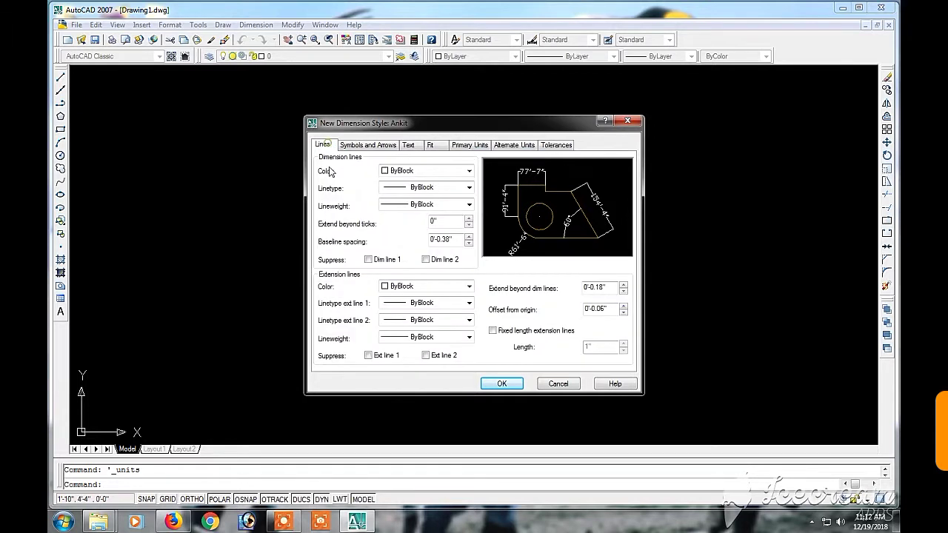
{"action": "left_click", "coordinate": [624, 286]}
{"action": "left_click", "coordinate": [625, 292]}
{"action": "left_click", "coordinate": [623, 287]}
{"action": "left_click", "coordinate": [624, 313]}
{"action": "left_click", "coordinate": [624, 306]}
{"action": "left_click", "coordinate": [624, 305]}
{"action": "left_click", "coordinate": [623, 306]}
{"action": "left_click", "coordinate": [623, 305]}
{"action": "left_click", "coordinate": [623, 306]}
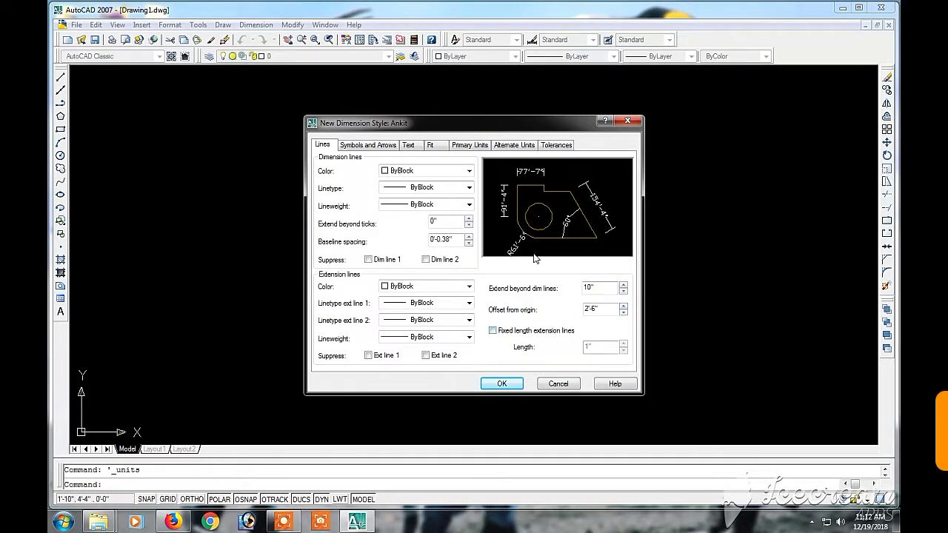
Step: Save the Ankit style, set it current, and close the Dimension Style Manager
{"action": "left_click", "coordinate": [556, 146]}
{"action": "left_click", "coordinate": [515, 146]}
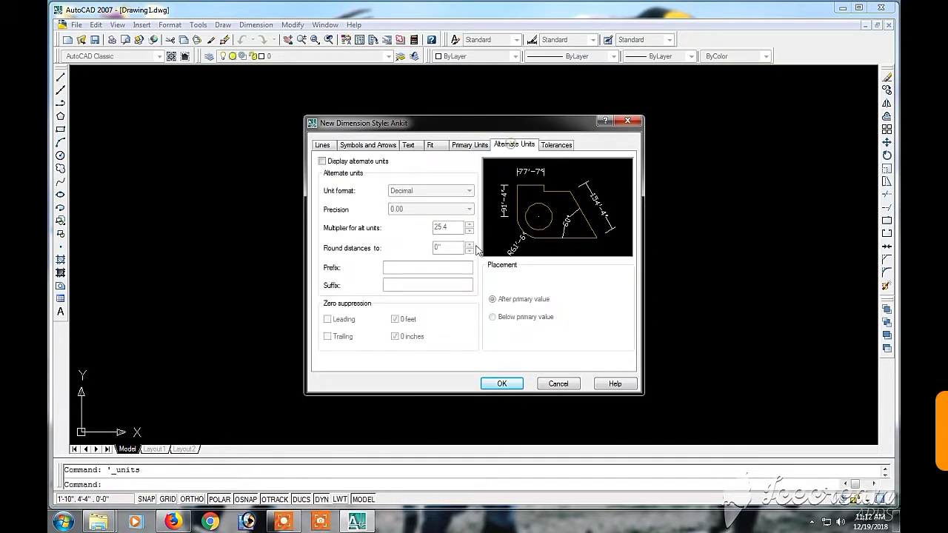
{"action": "left_click", "coordinate": [503, 385]}
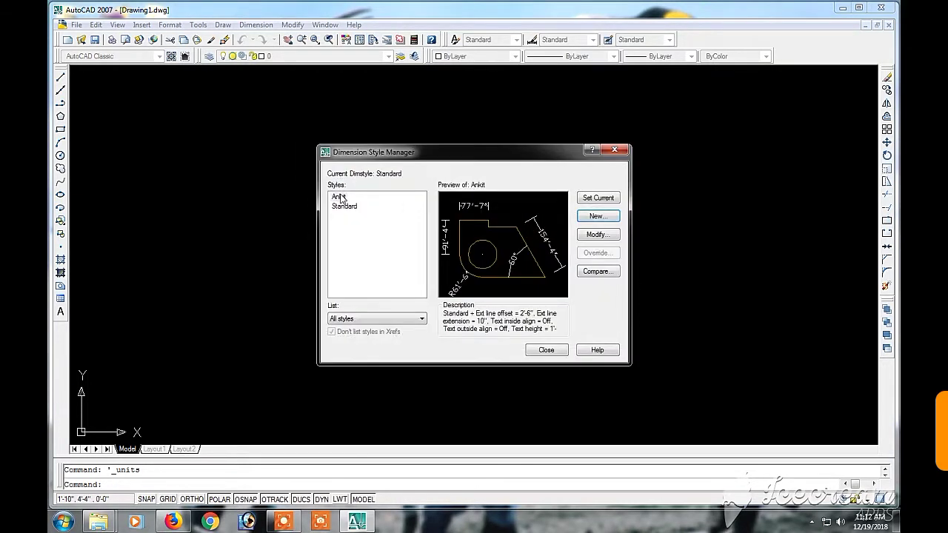
{"action": "left_click", "coordinate": [339, 197]}
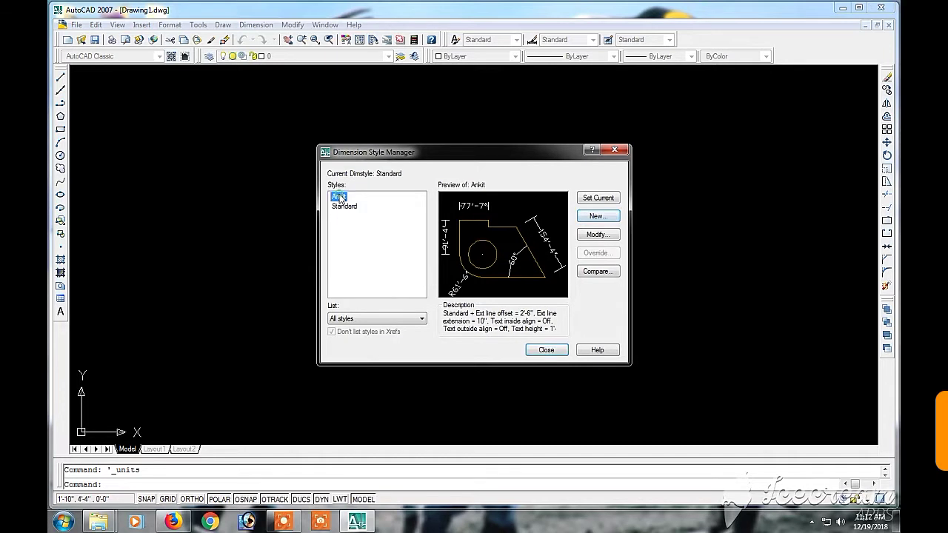
{"action": "left_click", "coordinate": [604, 204]}
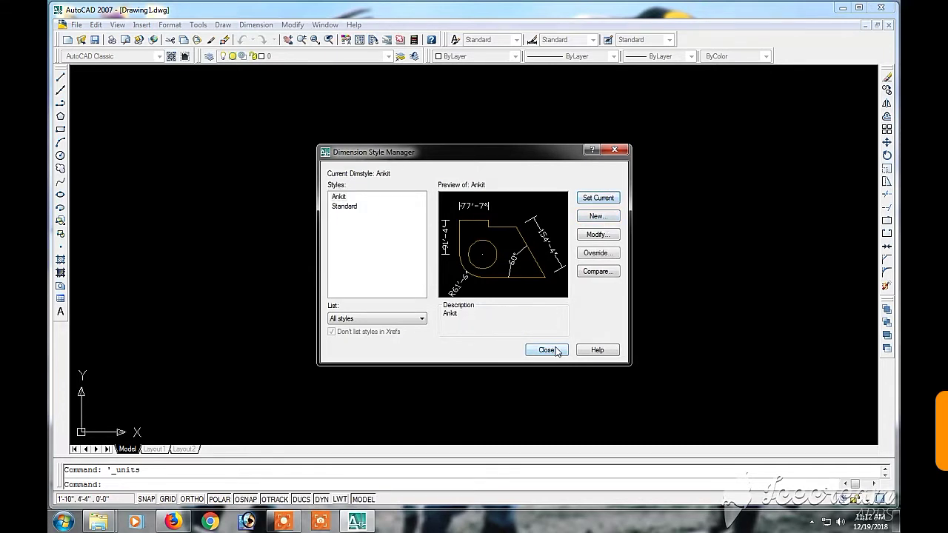
{"action": "left_click", "coordinate": [546, 350]}
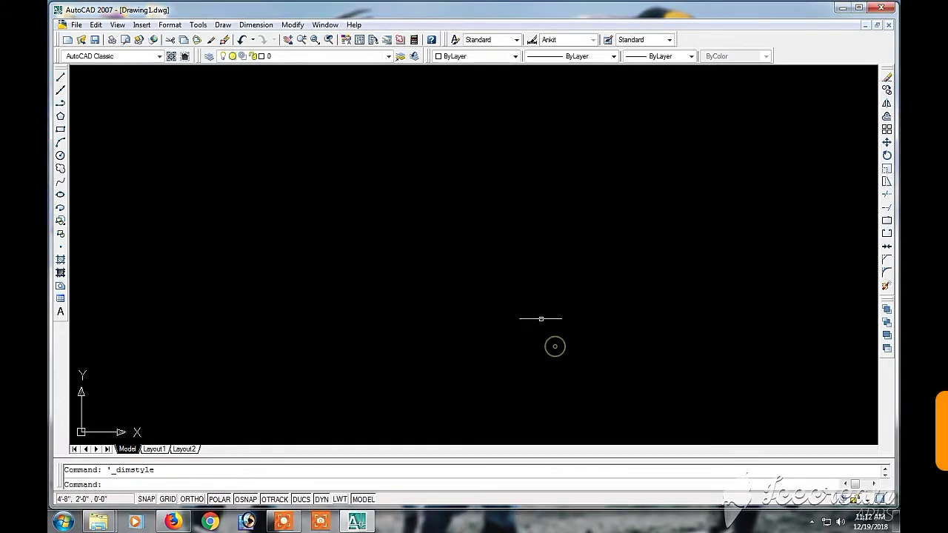
Step: Draw a rectangle near the middle of the drawing area
{"action": "left_click", "coordinate": [60, 128]}
{"action": "left_click", "coordinate": [374, 194]}
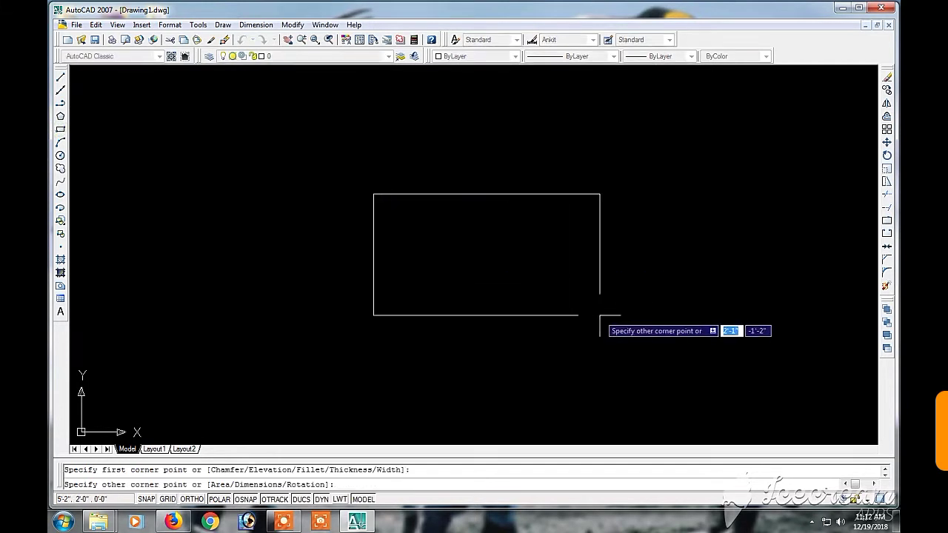
{"action": "left_click", "coordinate": [600, 315]}
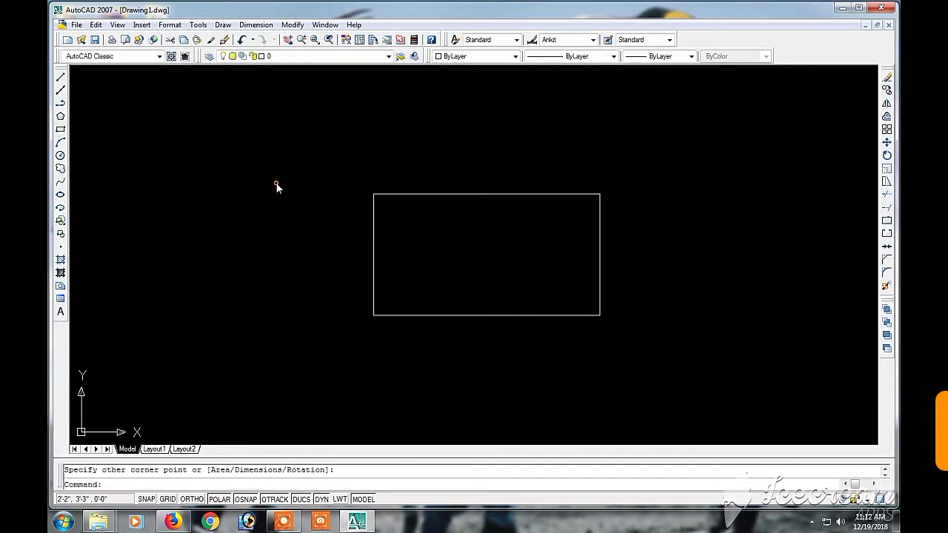
Step: Bring up the Options dialog's Display settings from the drawing area's shortcut menu
{"action": "right_click", "coordinate": [275, 186]}
{"action": "left_click", "coordinate": [310, 385]}
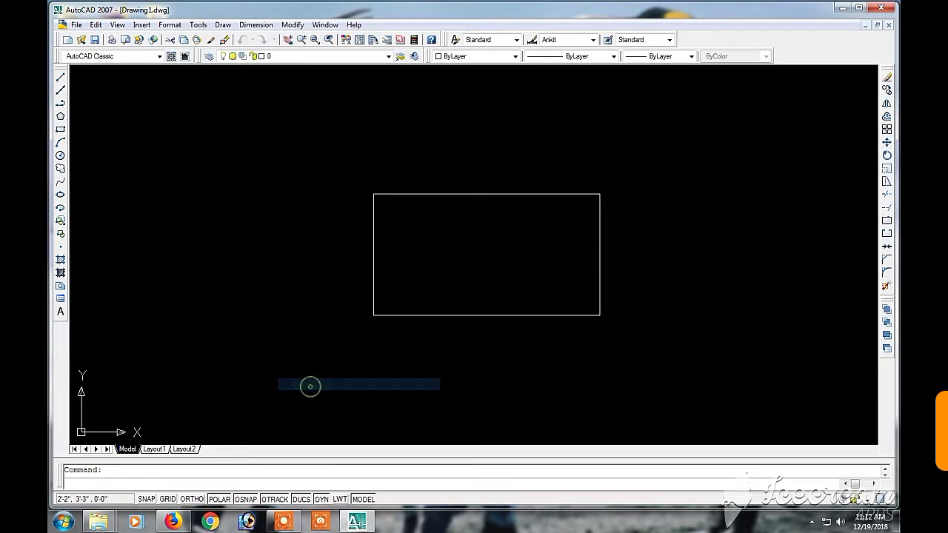
{"action": "left_click", "coordinate": [340, 147]}
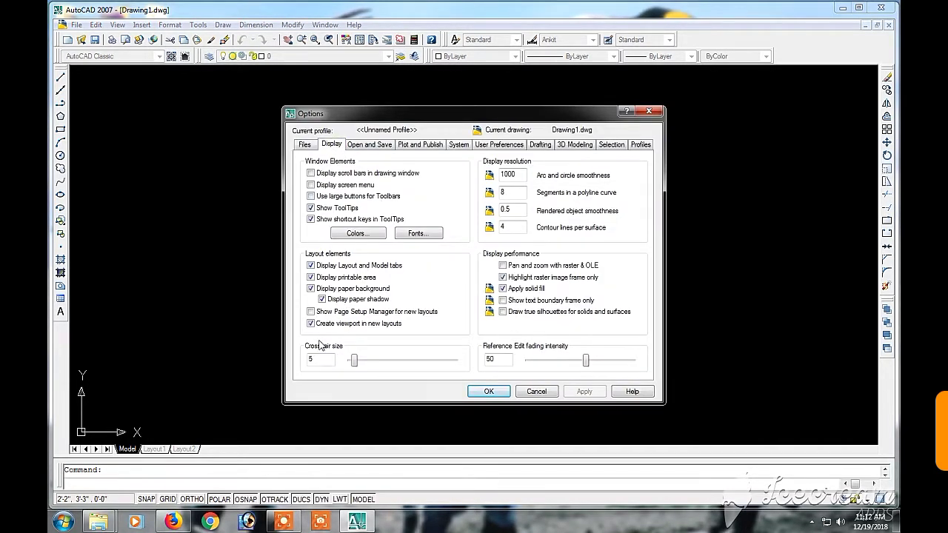
Step: Set the crosshair size to 41 and slightly lower reference-edit fading intensity
{"action": "left_click_drag", "start_coordinate": [373, 364], "coordinate": [392, 367]}
{"action": "left_click_drag", "start_coordinate": [587, 363], "coordinate": [585, 363]}
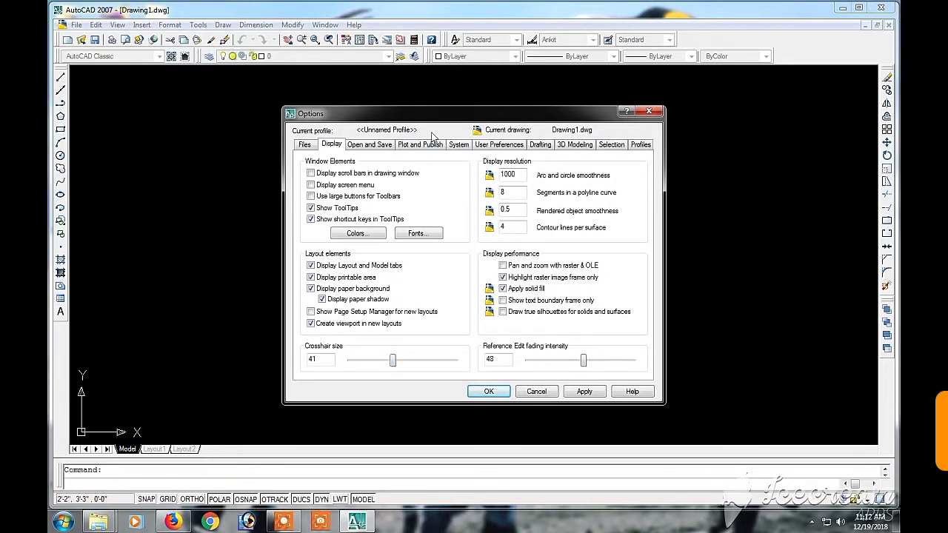
{"action": "left_click", "coordinate": [370, 146]}
{"action": "left_click", "coordinate": [405, 146]}
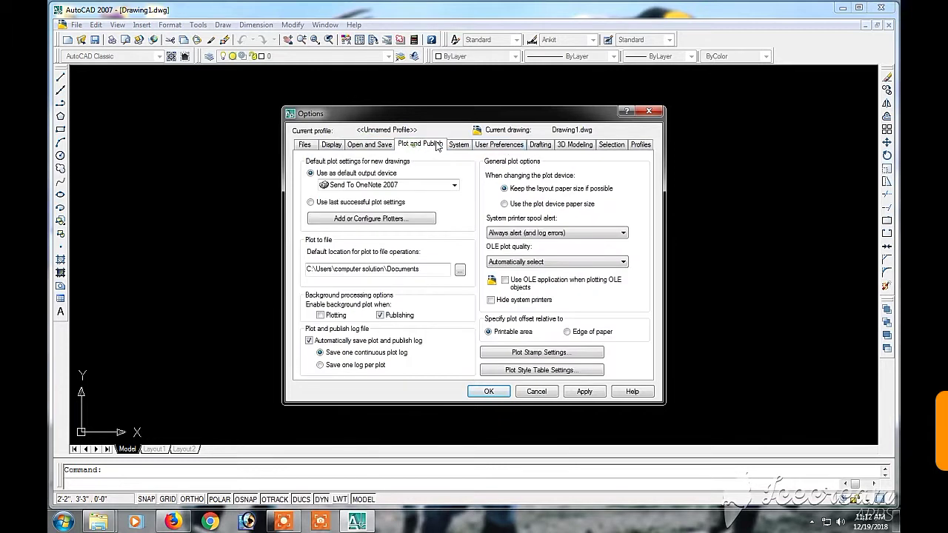
Step: Enlarge the AutoSnap marker and aperture sizes on the Drafting tab, then apply and close
{"action": "left_click", "coordinate": [540, 146]}
{"action": "left_click_drag", "start_coordinate": [374, 292], "coordinate": [390, 297]}
{"action": "left_click_drag", "start_coordinate": [578, 290], "coordinate": [583, 291]}
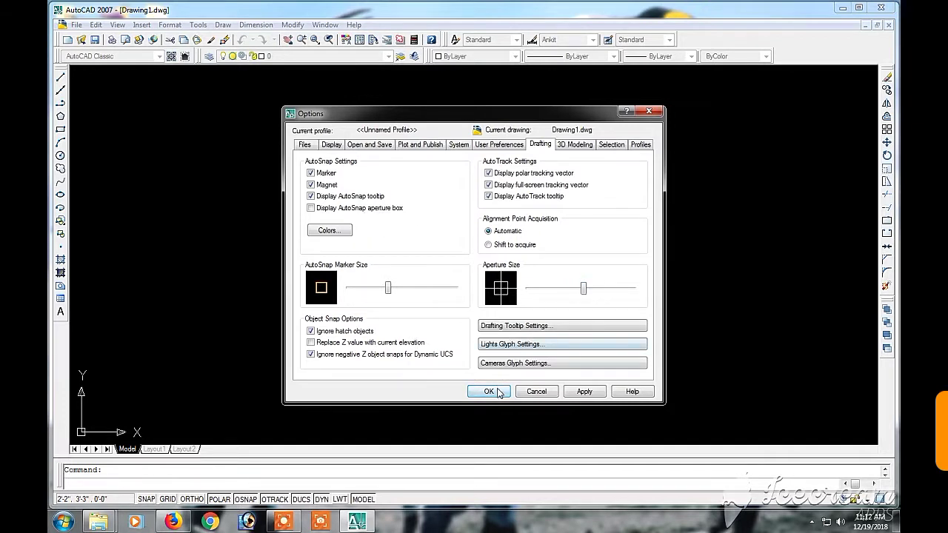
{"action": "left_click", "coordinate": [585, 391]}
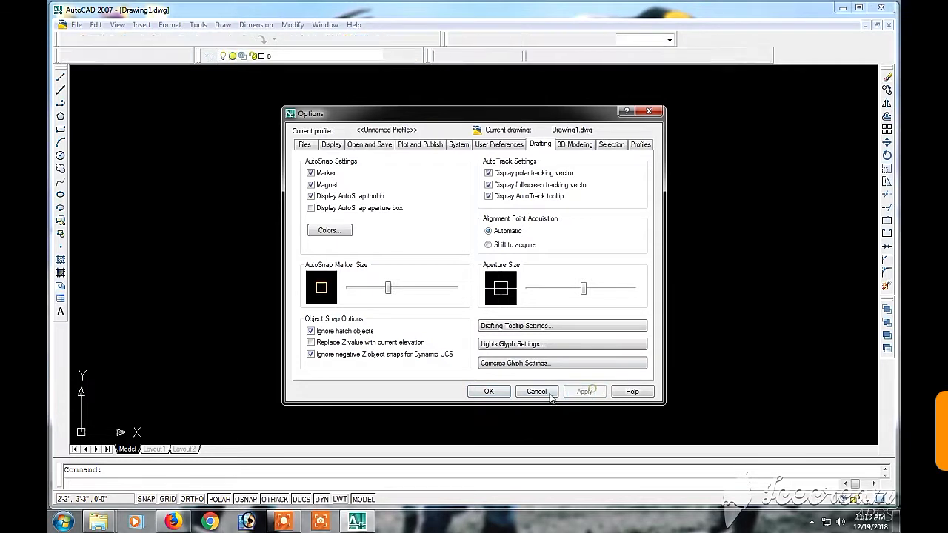
{"action": "left_click", "coordinate": [489, 391]}
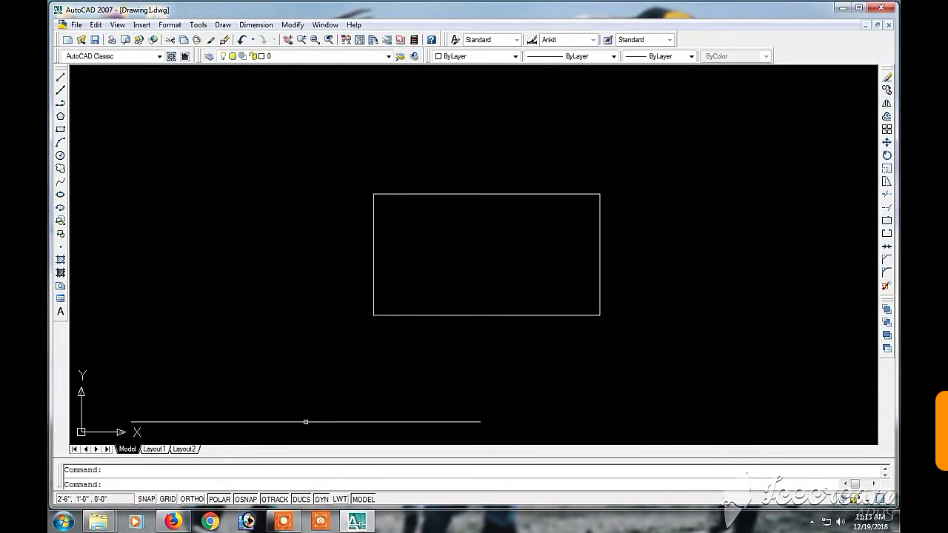
Step: Enable all object snap modes, Endpoint included, on the Drafting Settings Object Snap tab
{"action": "right_click", "coordinate": [220, 503]}
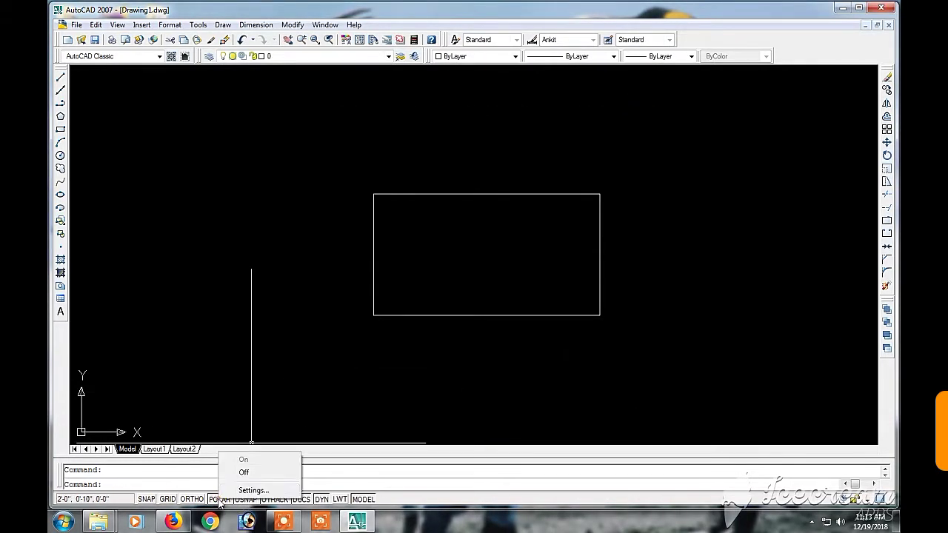
{"action": "left_click", "coordinate": [249, 489]}
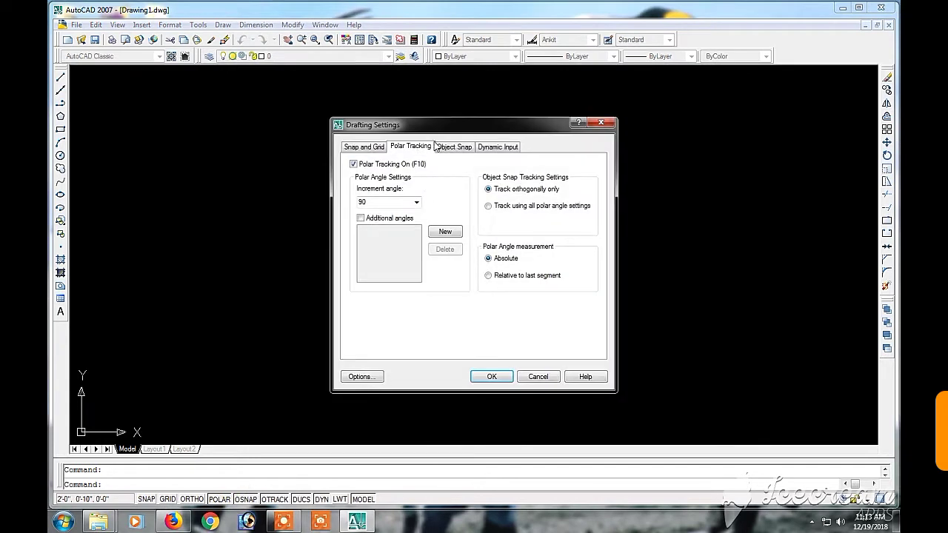
{"action": "left_click", "coordinate": [438, 147]}
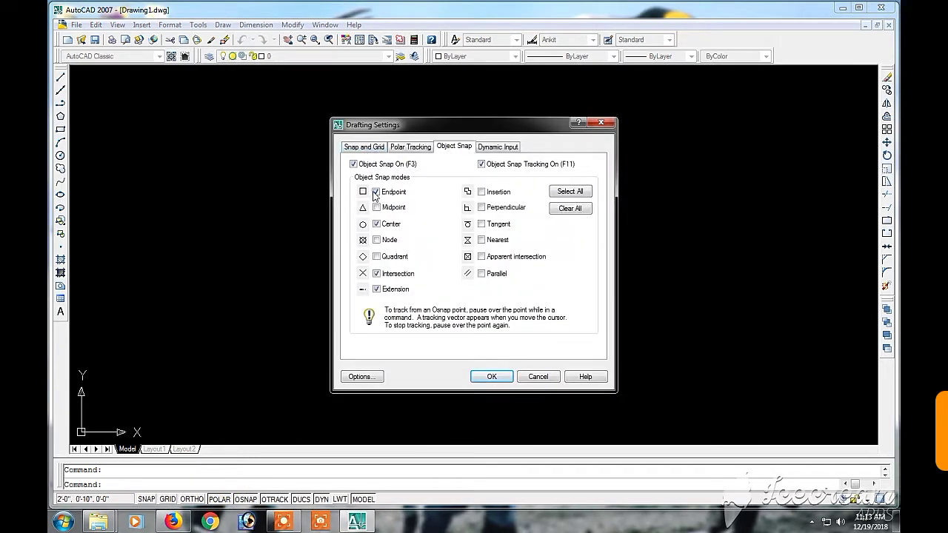
{"action": "left_click", "coordinate": [376, 191]}
{"action": "left_click", "coordinate": [570, 193]}
{"action": "left_click", "coordinate": [491, 376]}
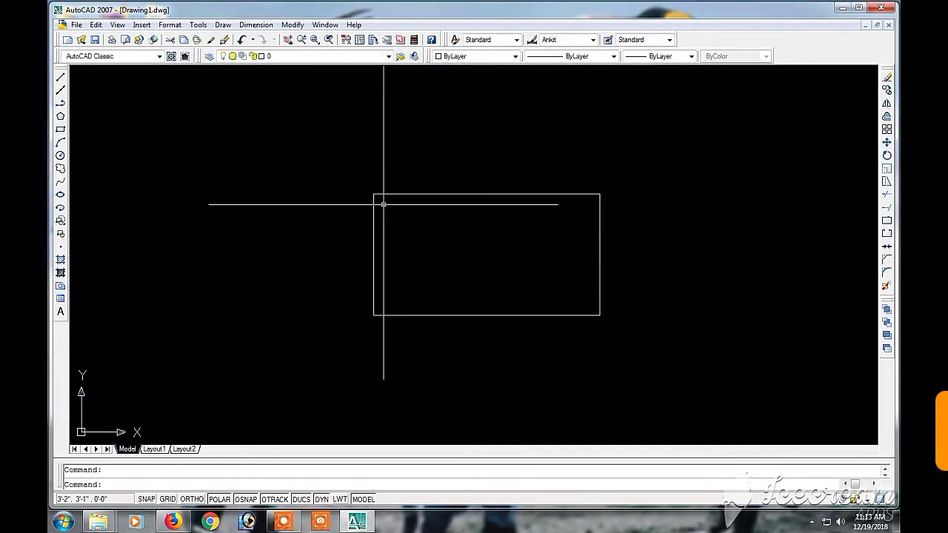